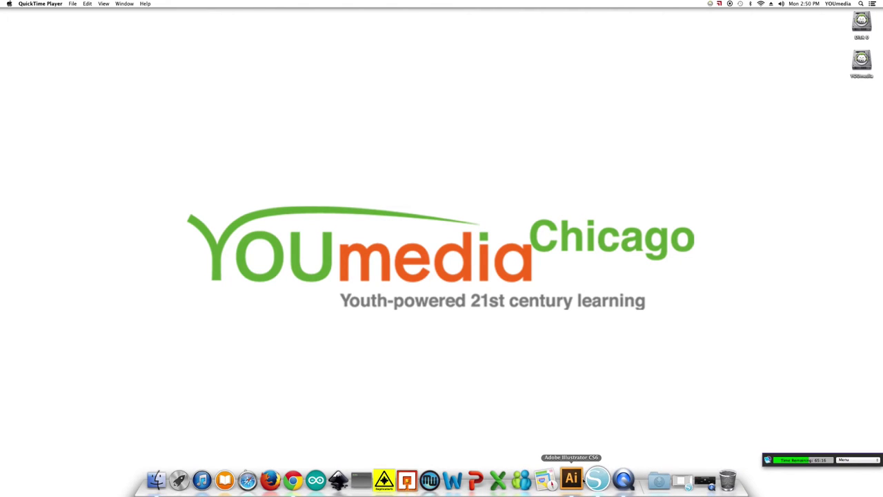
- Search Google Images in Chrome for 'animal silhouette', filtered to Large size
{"action": "left_click", "coordinate": [299, 478]}
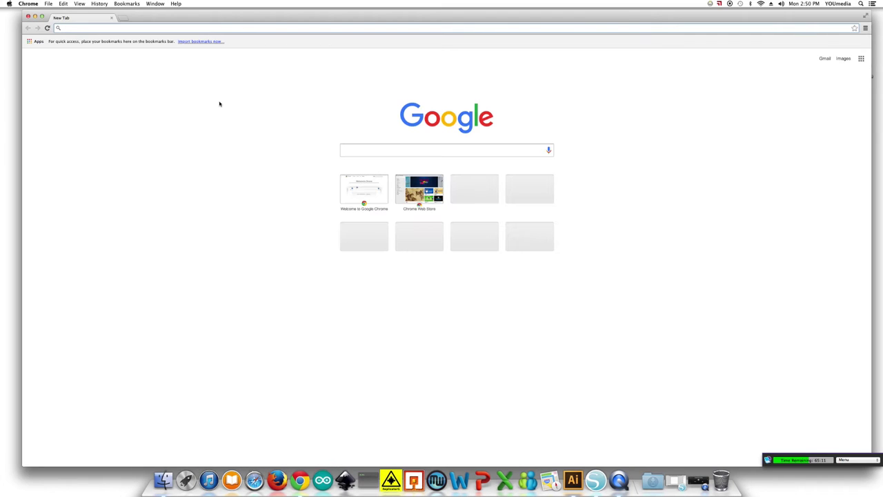
{"action": "type", "text": "animal silhouette"}
{"action": "key", "text": "Return"}
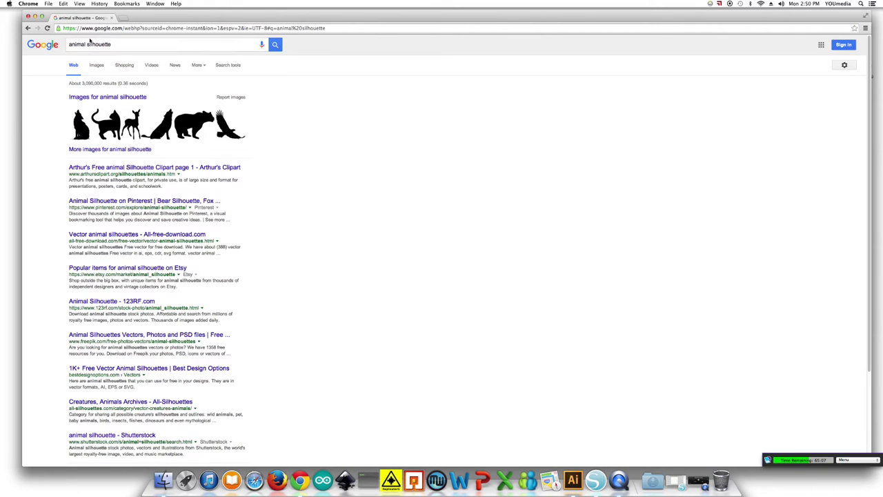
{"action": "left_click", "coordinate": [96, 66]}
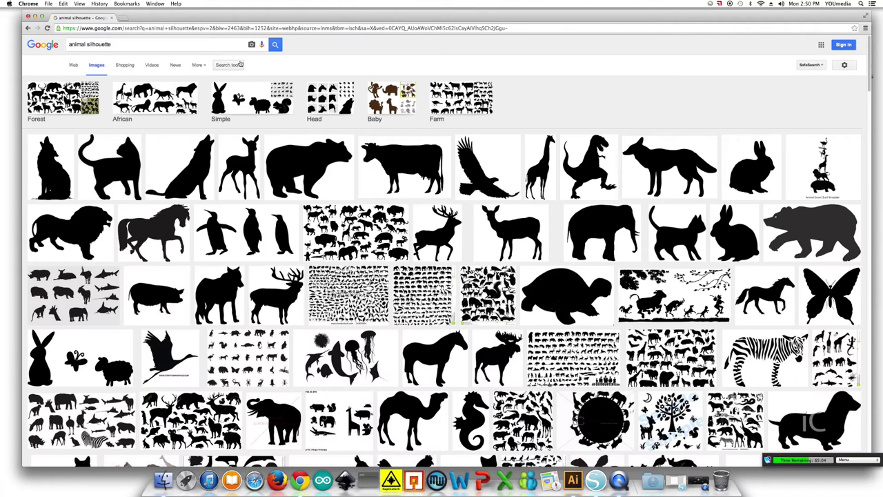
{"action": "left_click", "coordinate": [231, 65]}
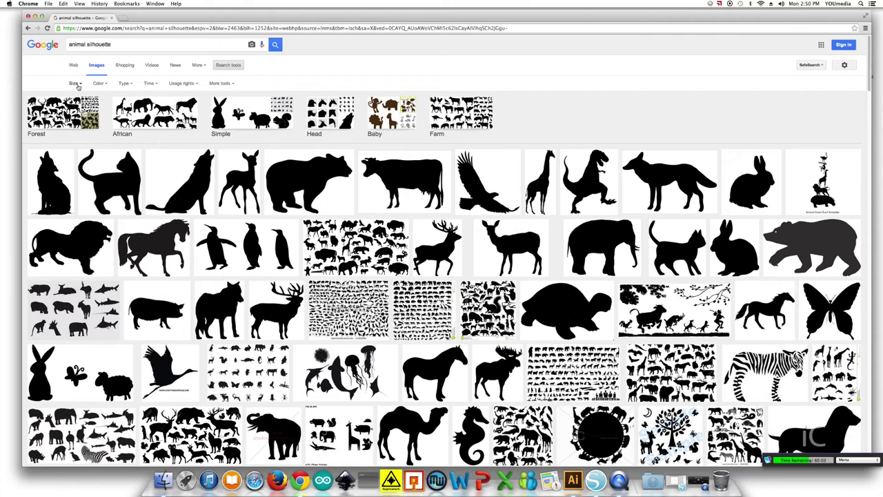
{"action": "left_click", "coordinate": [74, 83]}
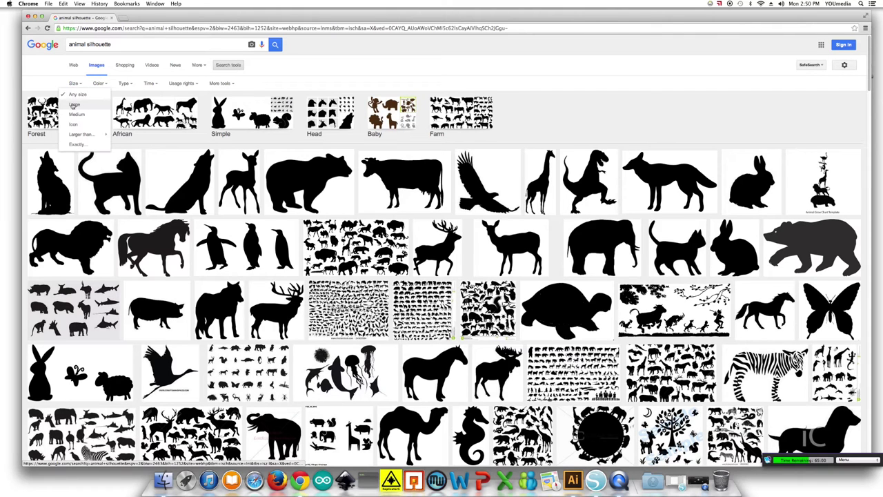
{"action": "left_click", "coordinate": [78, 105]}
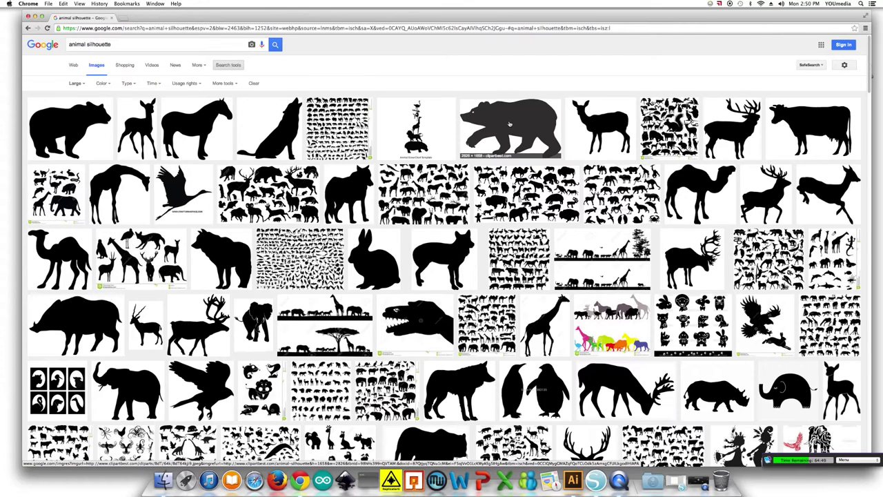
- Open the walking bear image preview and copy the image
{"action": "left_click", "coordinate": [509, 125]}
{"action": "right_click", "coordinate": [300, 265]}
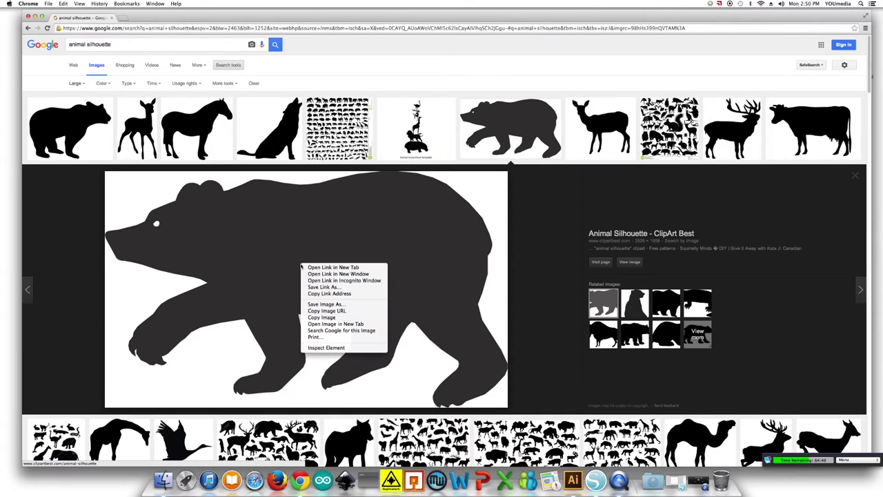
{"action": "left_click", "coordinate": [321, 317]}
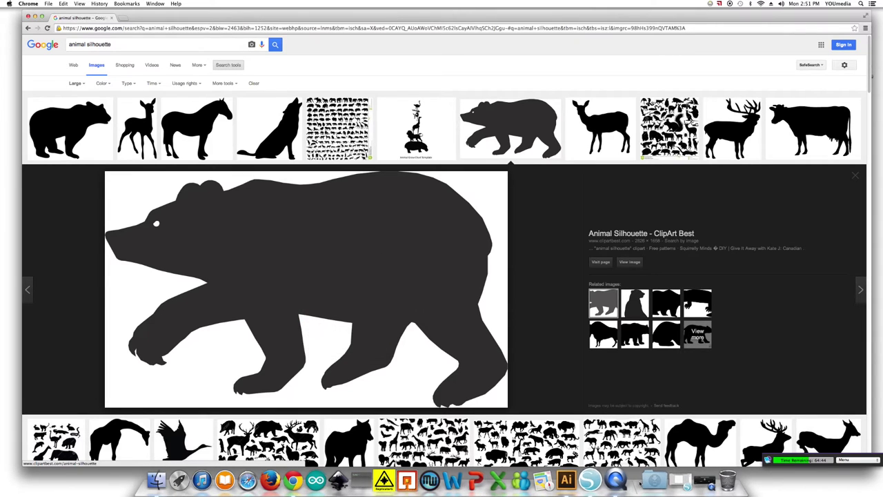
{"action": "left_click", "coordinate": [572, 474]}
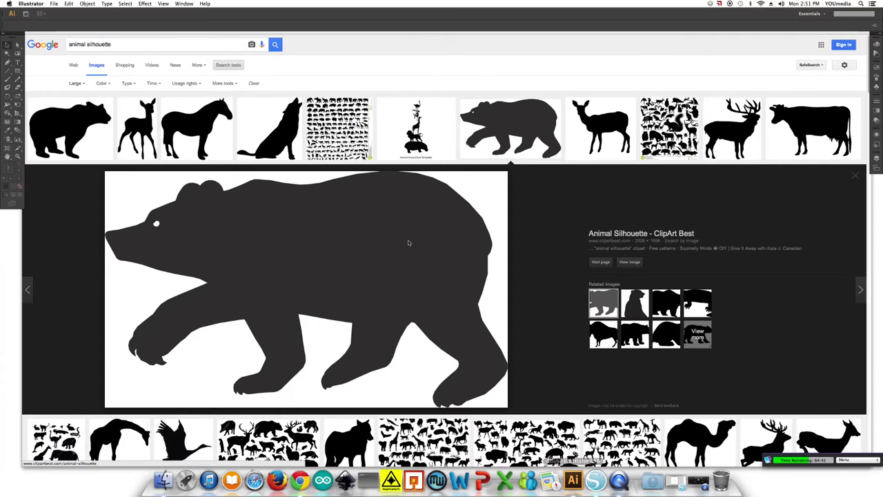
- Create a new default document, paste the bear image and zoom out to see it
{"action": "left_click", "coordinate": [55, 3]}
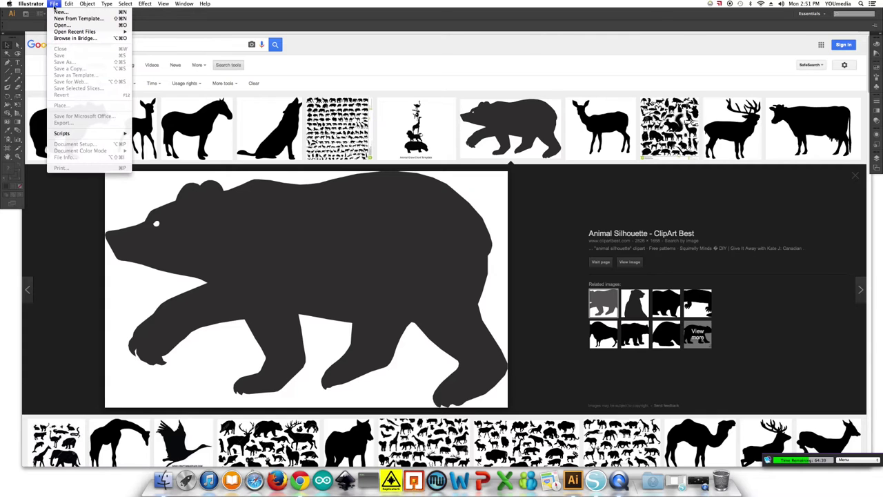
{"action": "left_click", "coordinate": [69, 15]}
{"action": "key", "text": "Return"}
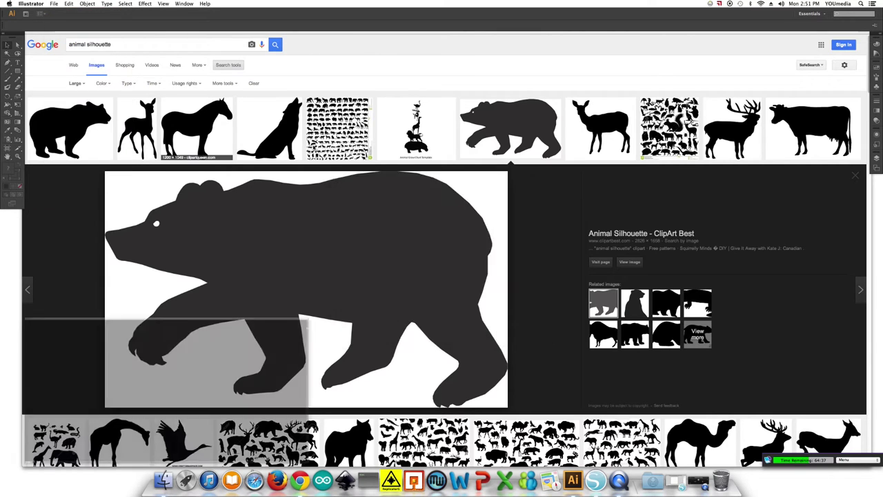
{"action": "key", "text": "super+v"}
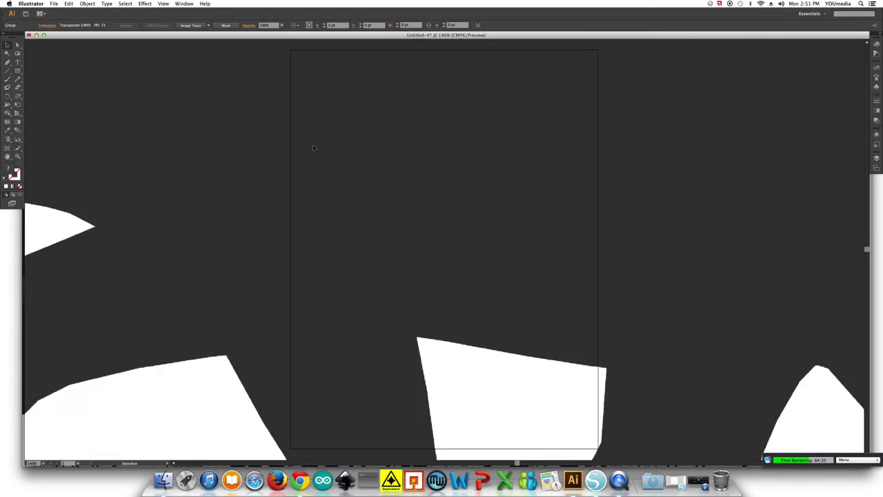
{"action": "key", "text": "super+minus"}
{"action": "key", "text": "super+minus"}
{"action": "key", "text": "super+minus"}
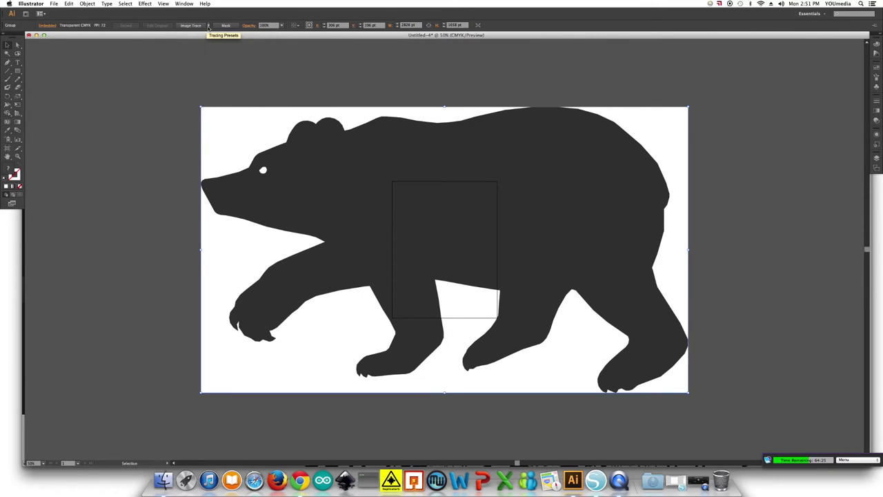
- Image Trace the bear with the Black and White Logo preset, accepting the slow-trace warning
{"action": "left_click", "coordinate": [209, 26]}
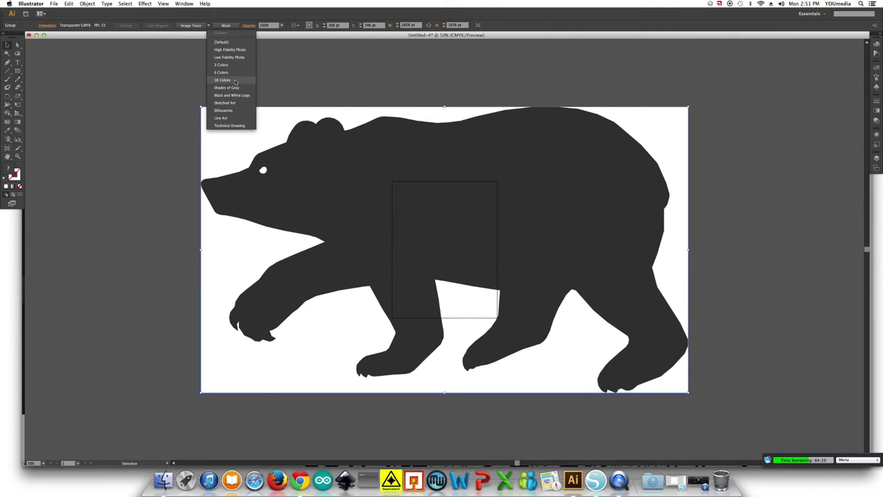
{"action": "left_click", "coordinate": [239, 98]}
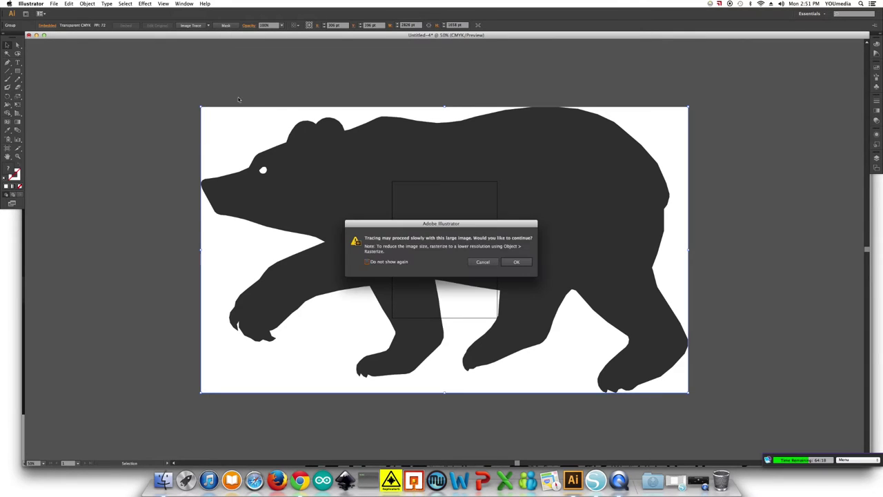
{"action": "left_click", "coordinate": [516, 262]}
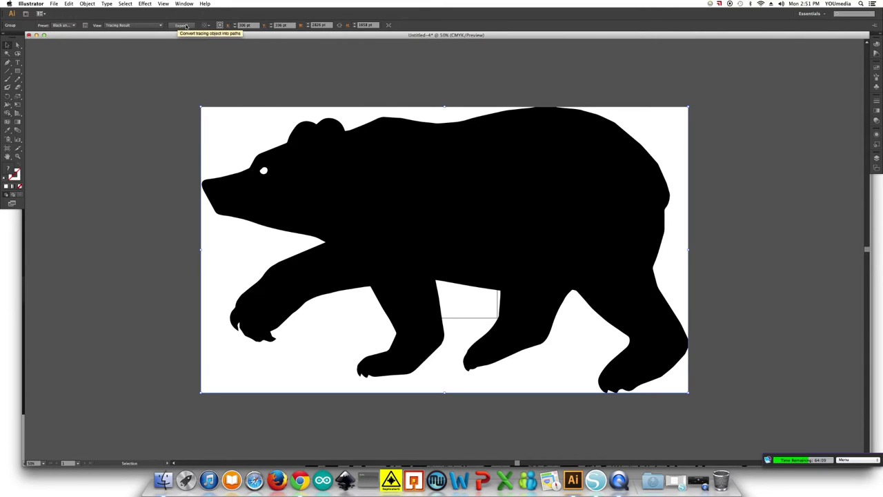
- Expand the tracing into editable paths and ungroup them fully
{"action": "left_click", "coordinate": [182, 26]}
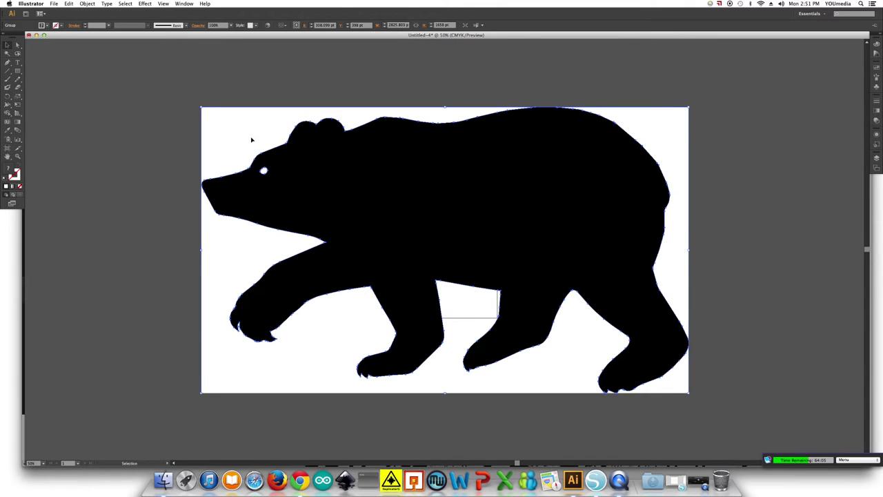
{"action": "right_click", "coordinate": [251, 140]}
{"action": "left_click", "coordinate": [268, 178]}
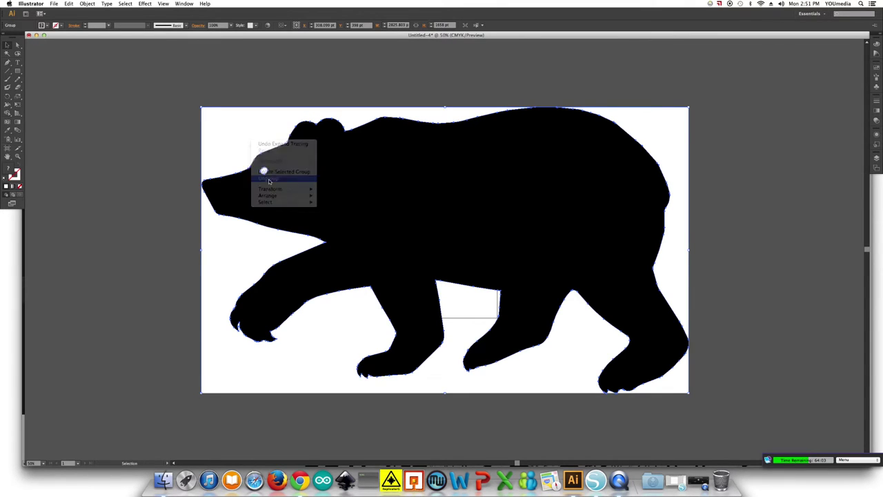
{"action": "right_click", "coordinate": [242, 145]}
{"action": "left_click", "coordinate": [260, 185]}
{"action": "right_click", "coordinate": [246, 147]}
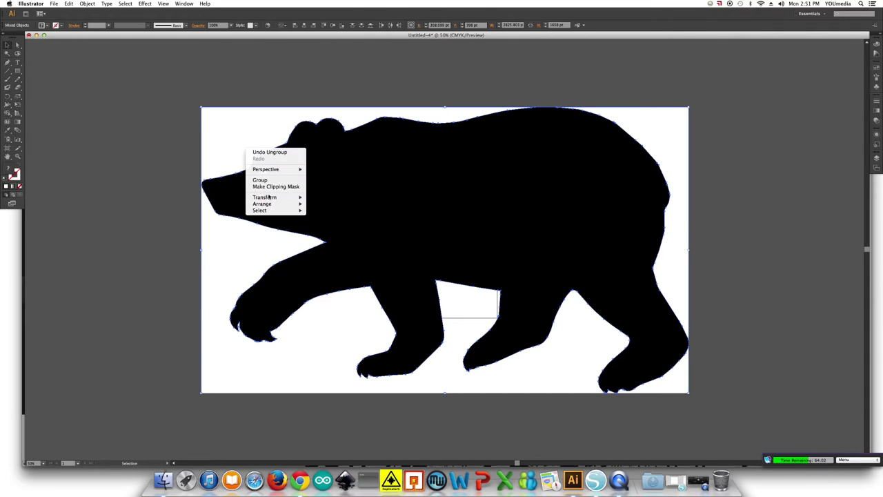
{"action": "left_click", "coordinate": [266, 186]}
- Delete the white background and eye shapes using the Magic Wand
{"action": "left_click", "coordinate": [164, 158]}
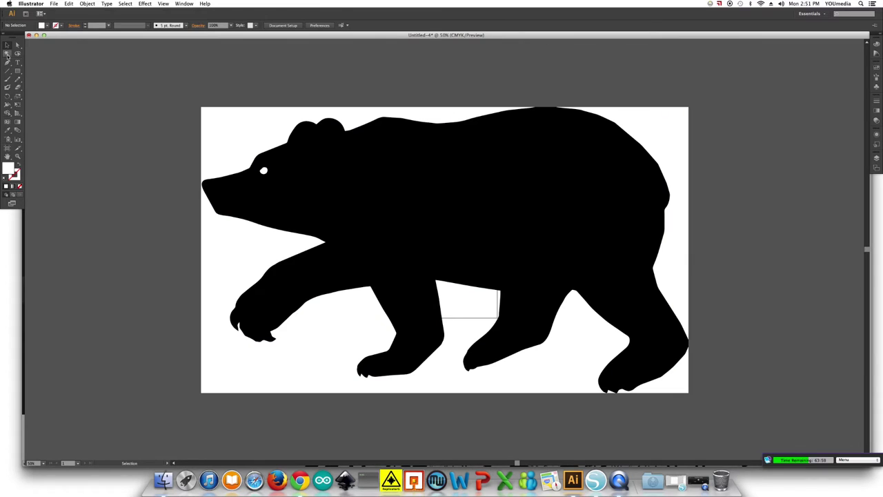
{"action": "left_click", "coordinate": [7, 53]}
{"action": "left_click", "coordinate": [245, 130]}
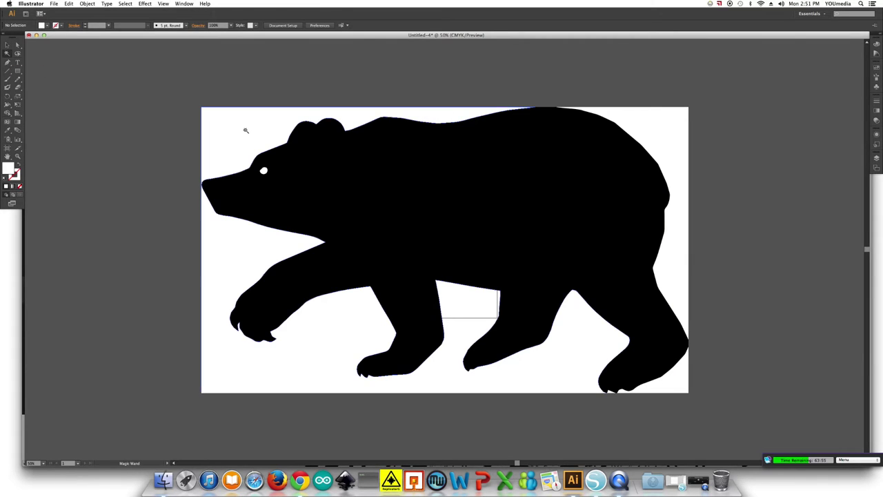
{"action": "left_click", "coordinate": [246, 130]}
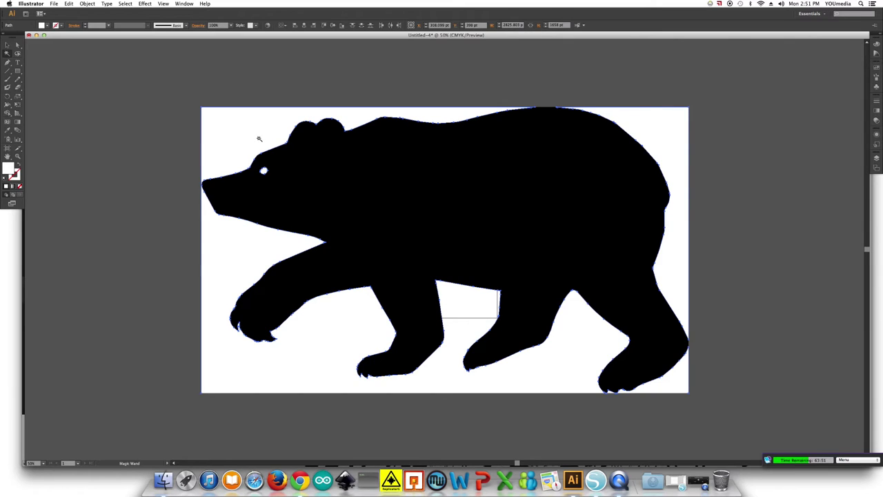
{"action": "key", "text": "Delete"}
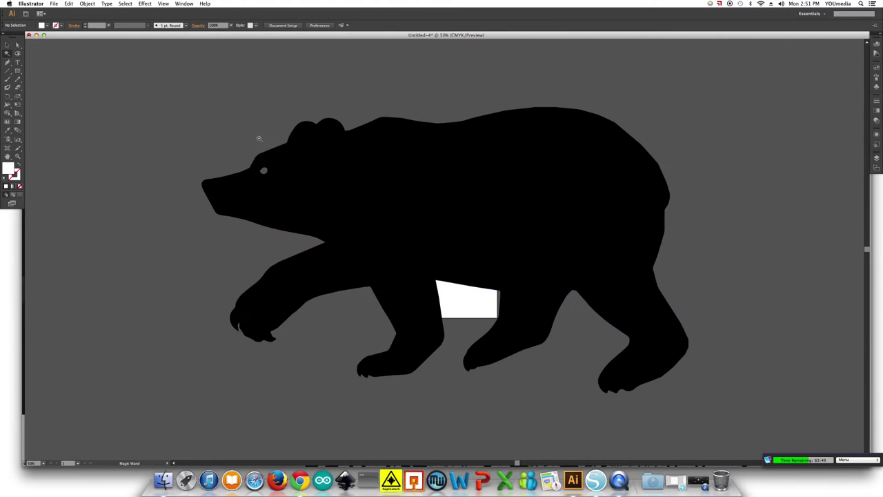
{"action": "left_click", "coordinate": [7, 46]}
- Release the bear outline's compound path, then reselect the bear
{"action": "key", "text": "super+a"}
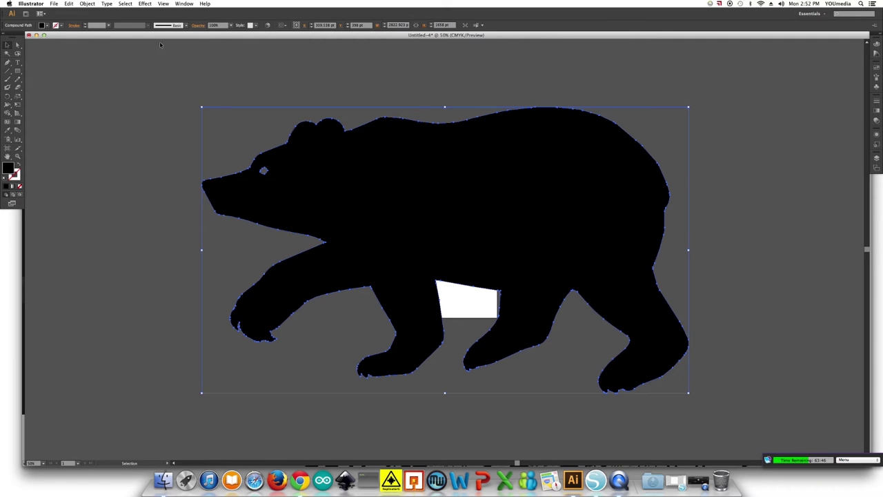
{"action": "left_click", "coordinate": [89, 4]}
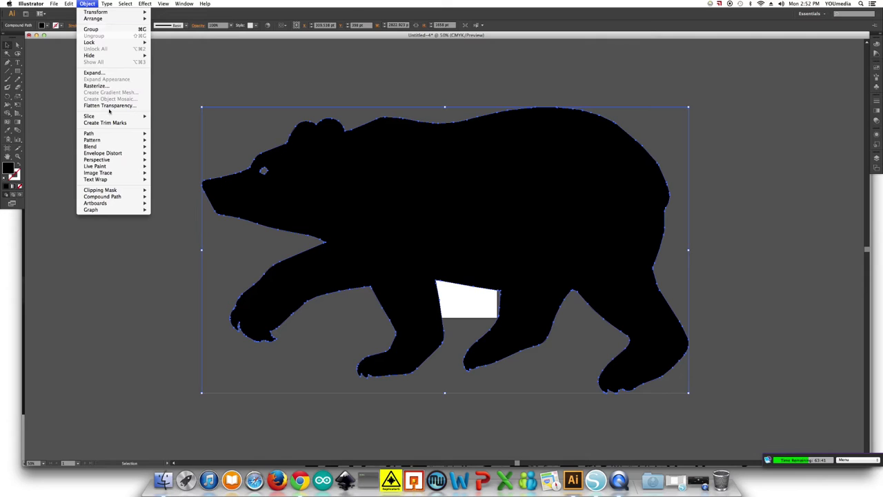
{"action": "mouse_move", "coordinate": [114, 199]}
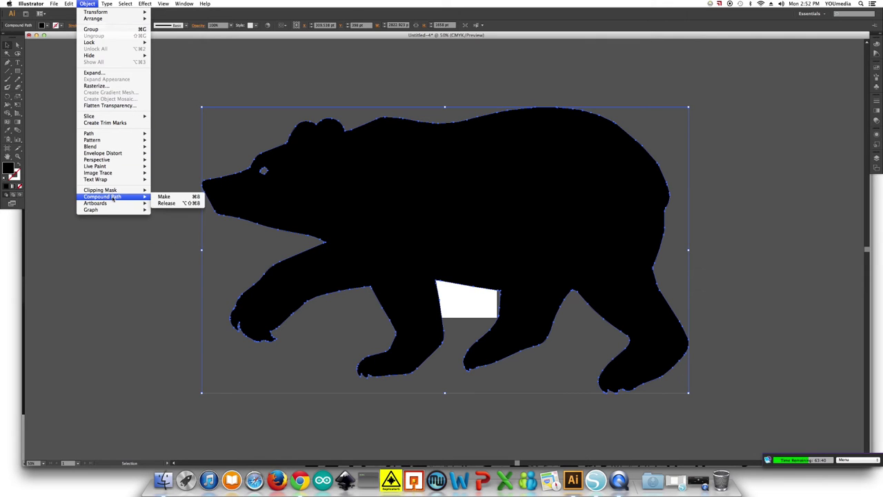
{"action": "left_click", "coordinate": [168, 204]}
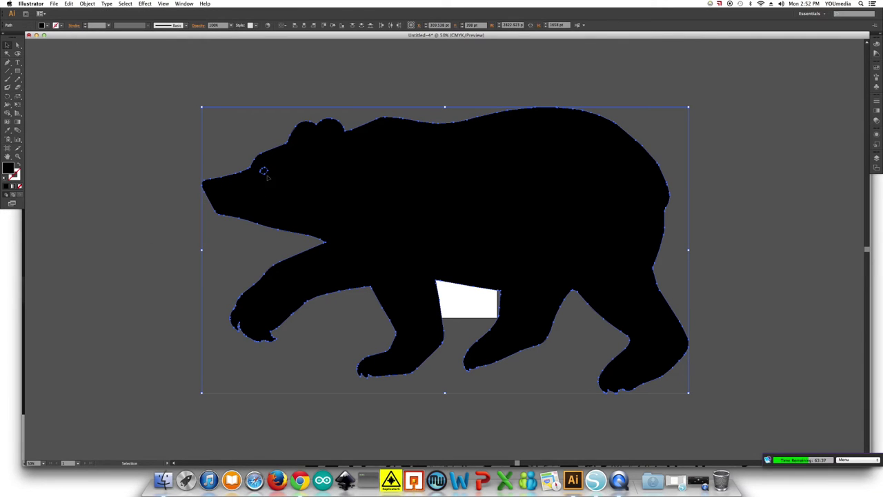
{"action": "key", "text": "super+shift+a"}
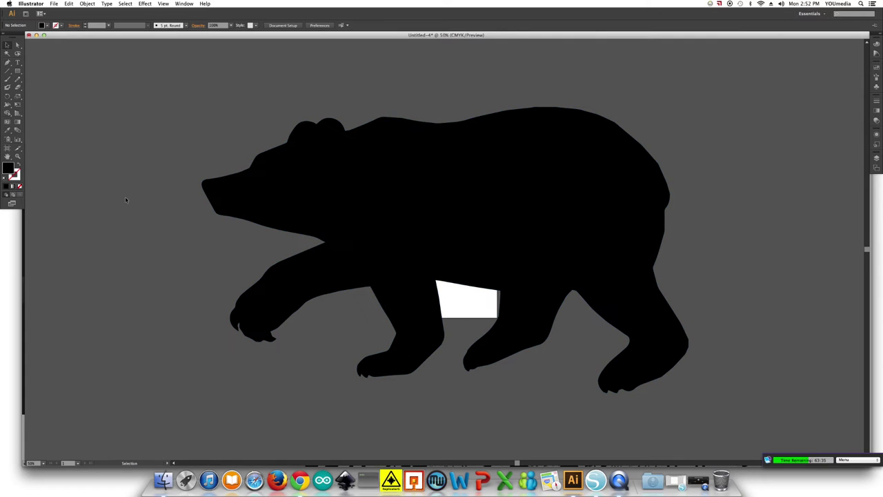
{"action": "left_click", "coordinate": [262, 172]}
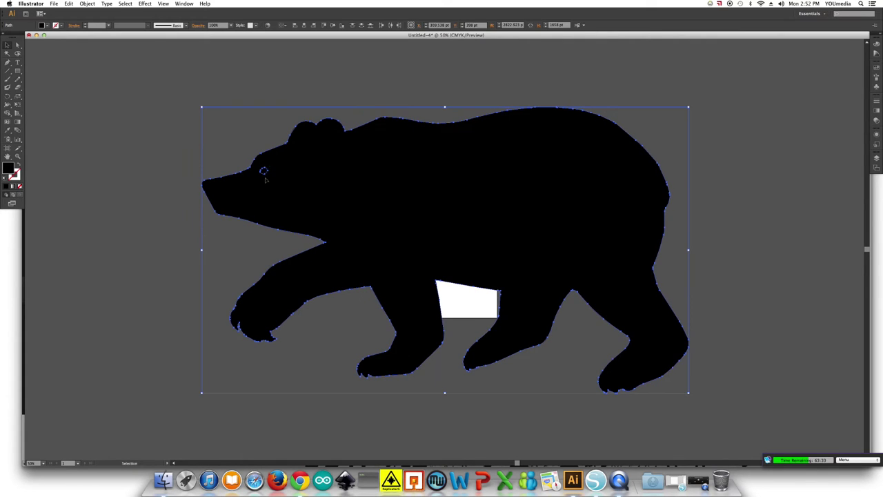
- Export the bear as AutoCAD Interchange File bearbro.dxf, replacing the existing file, with default DXF options
{"action": "left_click", "coordinate": [54, 4]}
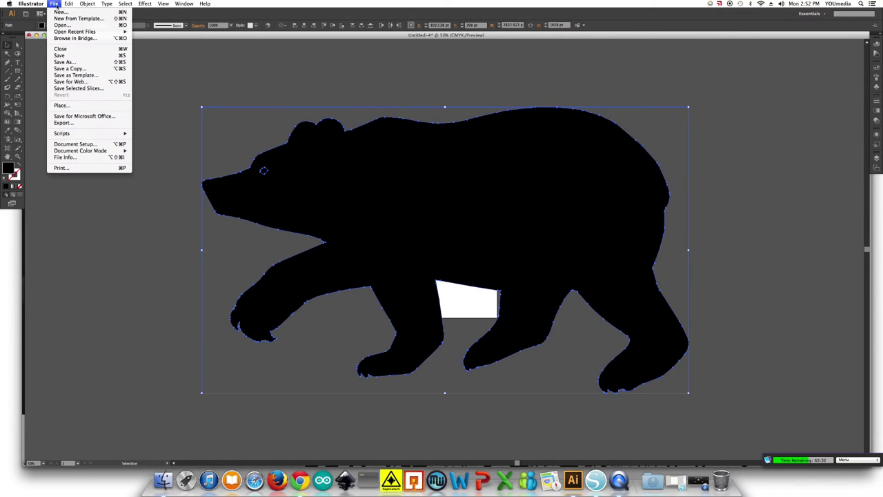
{"action": "left_click", "coordinate": [87, 122]}
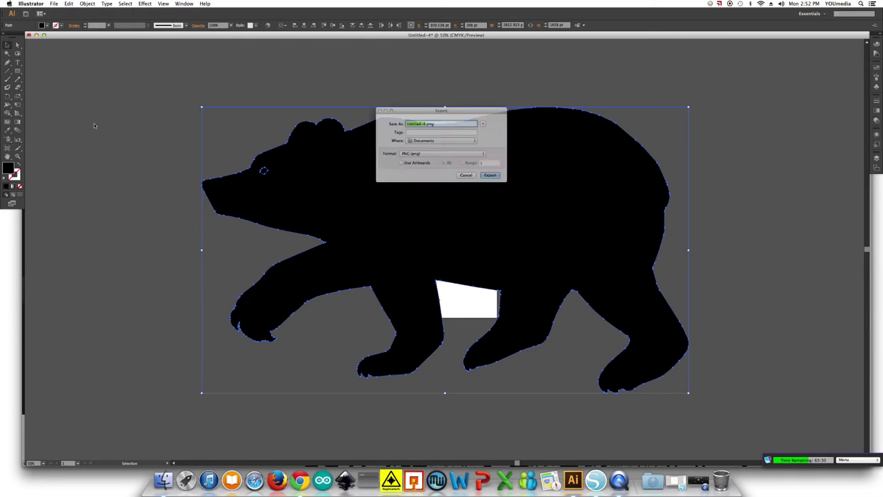
{"action": "left_click", "coordinate": [442, 156]}
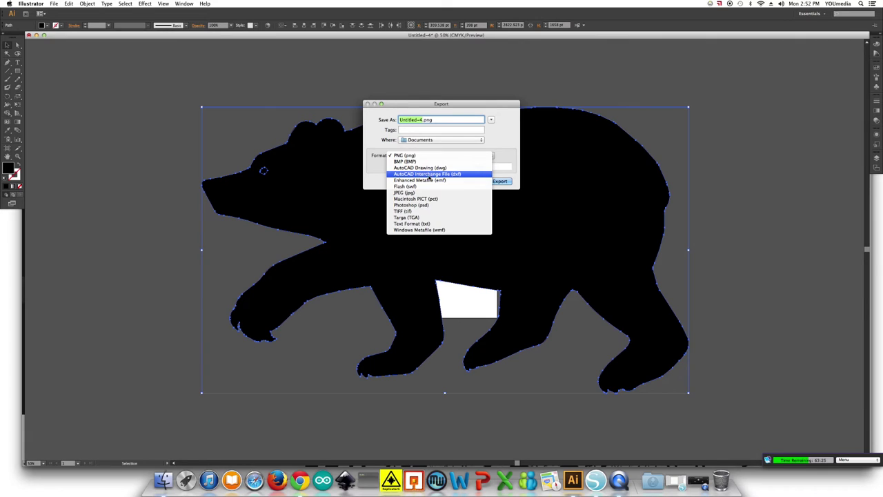
{"action": "left_click", "coordinate": [428, 174]}
{"action": "type", "text": "bear"}
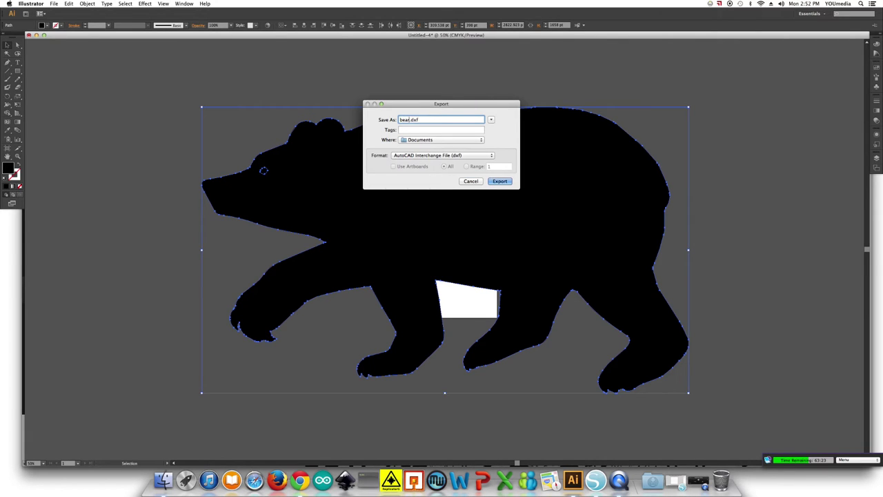
{"action": "type", "text": "bro"}
{"action": "left_click", "coordinate": [496, 183]}
{"action": "left_click", "coordinate": [493, 149]}
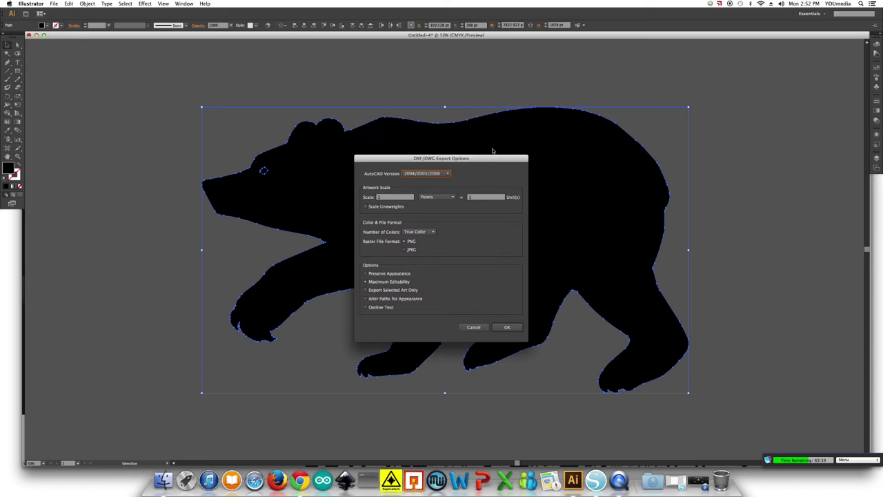
{"action": "left_click", "coordinate": [509, 328]}
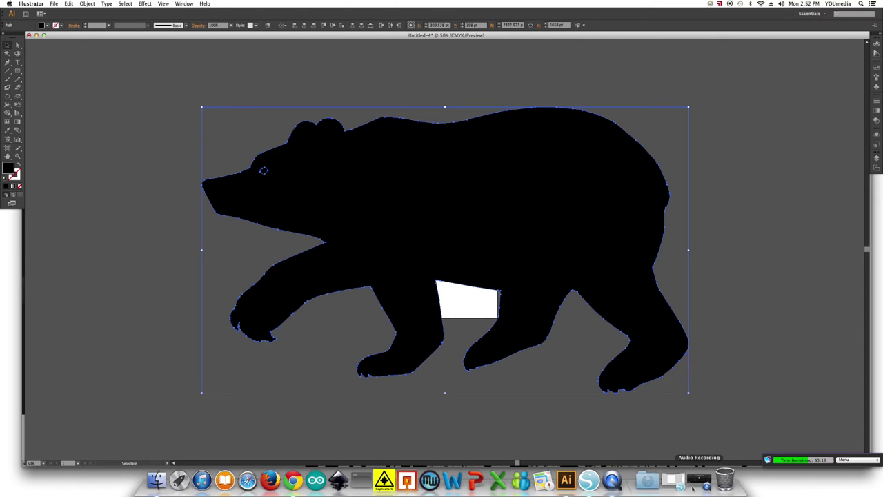
{"action": "left_click", "coordinate": [596, 480]}
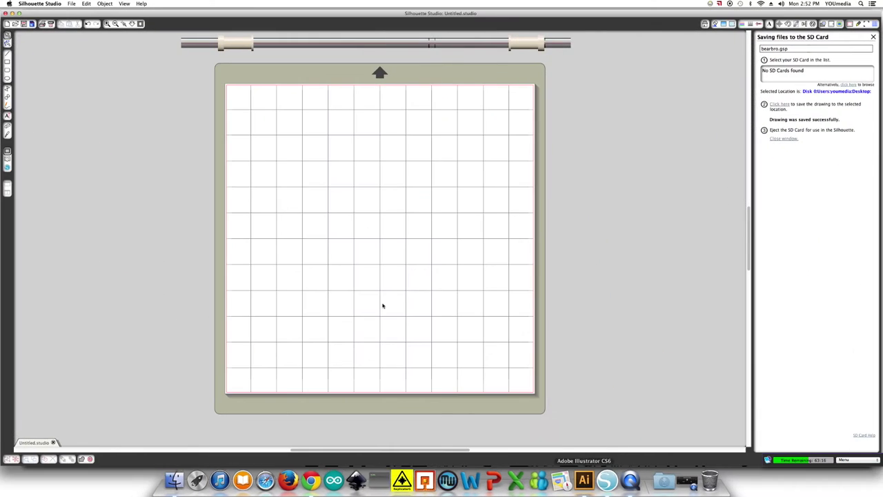
- Open bearbro.dxf from Documents in Silhouette Studio and show the Grid settings panel
{"action": "left_click", "coordinate": [15, 24]}
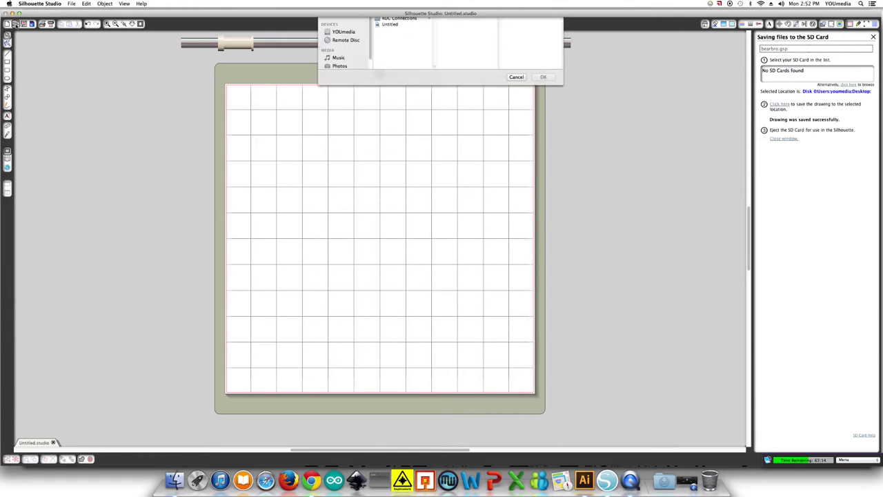
{"action": "left_click", "coordinate": [394, 60]}
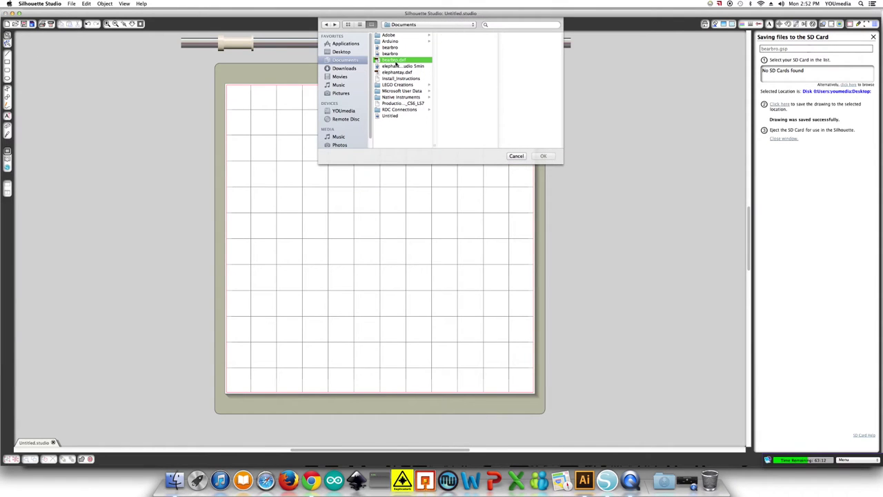
{"action": "left_click", "coordinate": [543, 156]}
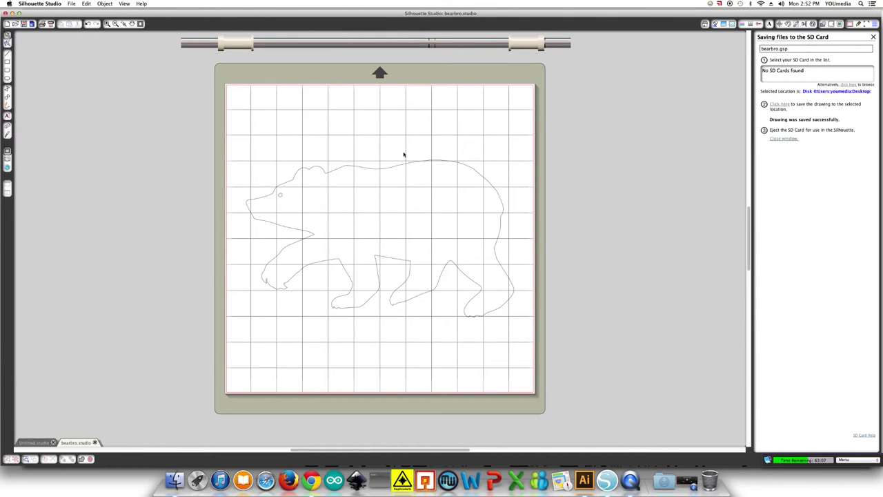
{"action": "left_click", "coordinate": [873, 23]}
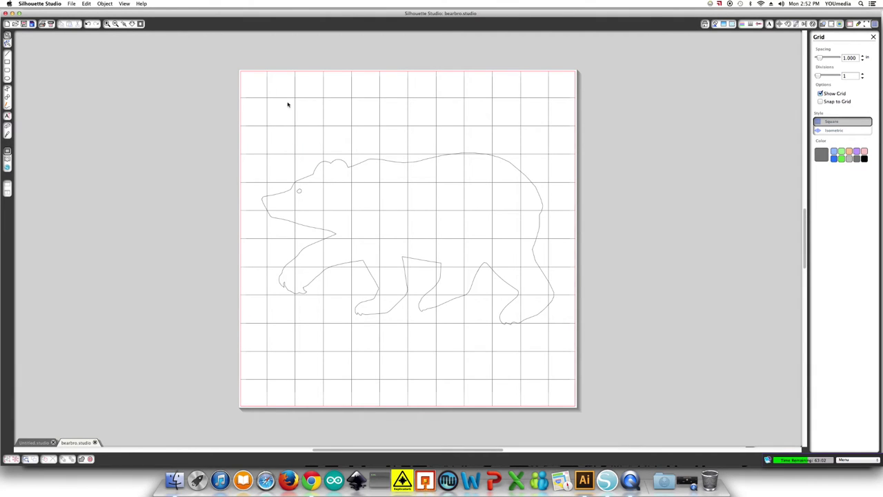
- Scale the bear outline to about 2.935 in wide and place it in the page's top-left corner
{"action": "left_click_drag", "start_coordinate": [259, 146], "coordinate": [558, 353]}
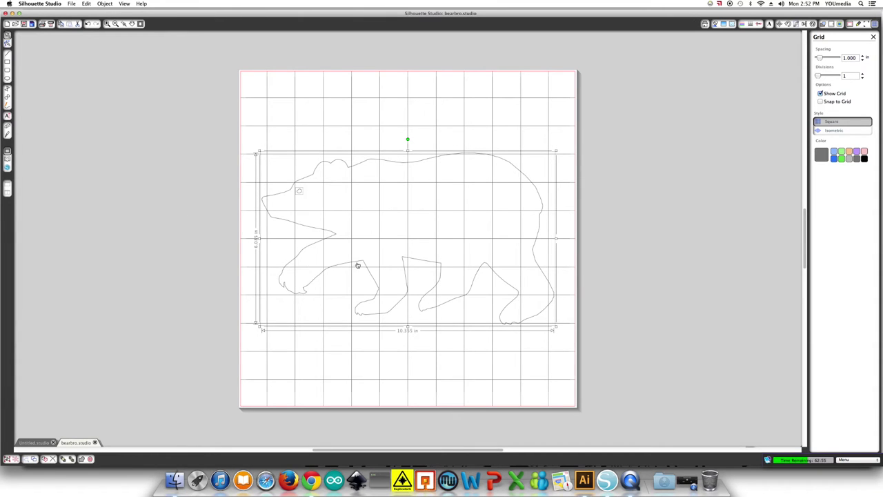
{"action": "left_click_drag", "start_coordinate": [405, 271], "coordinate": [384, 185]}
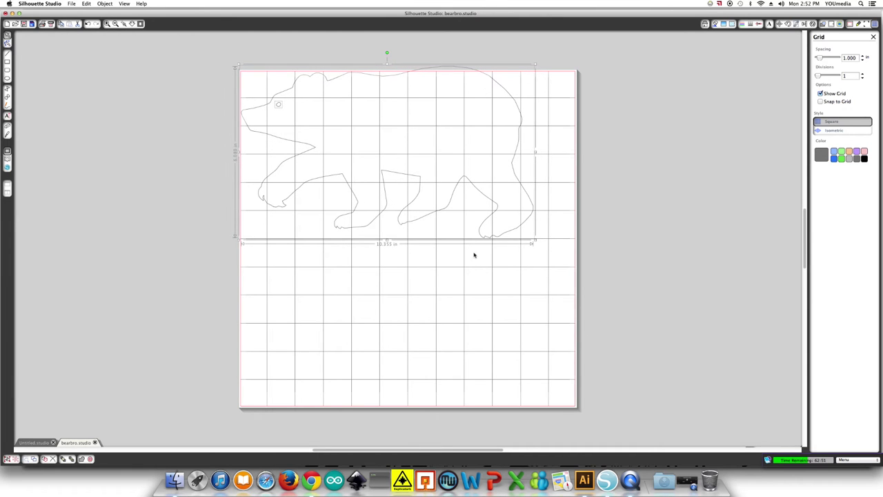
{"action": "left_click_drag", "start_coordinate": [534, 240], "coordinate": [328, 127]}
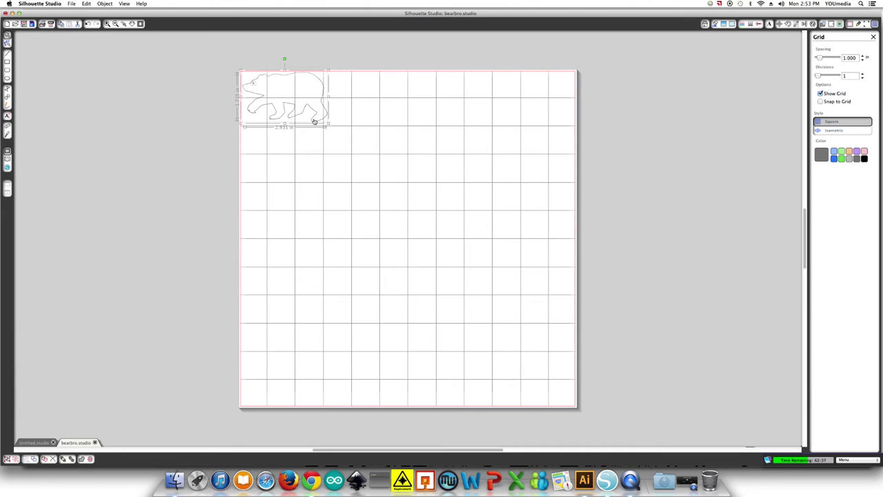
{"action": "left_click_drag", "start_coordinate": [311, 119], "coordinate": [314, 124]}
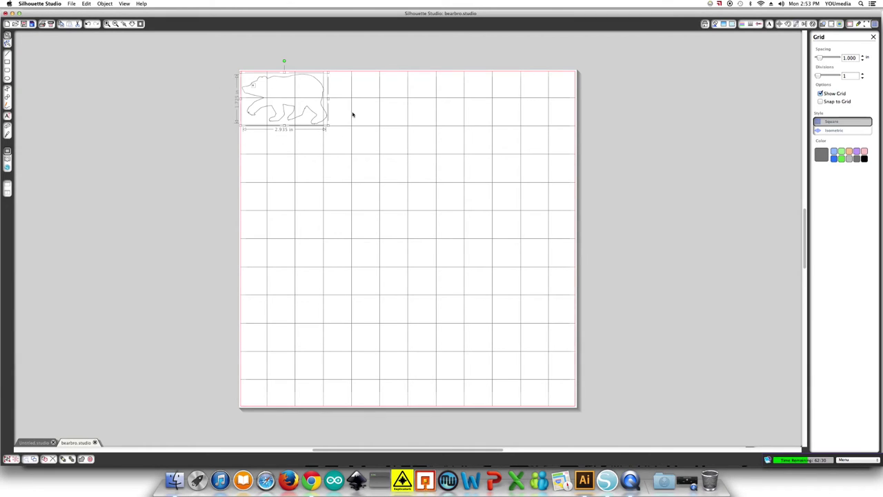
{"action": "left_click", "coordinate": [190, 82]}
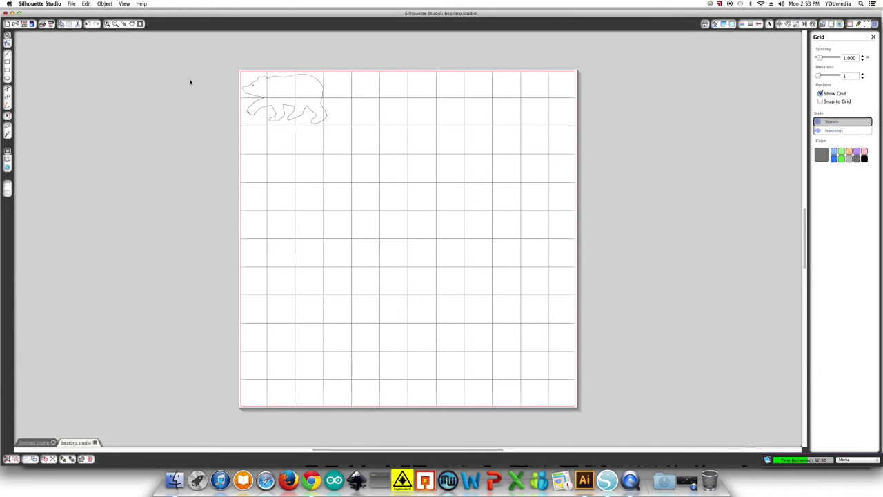
- Save the bear to the Desktop as bearbro.gsp, then minimize Silhouette Studio and Illustrator
{"action": "left_click", "coordinate": [32, 24]}
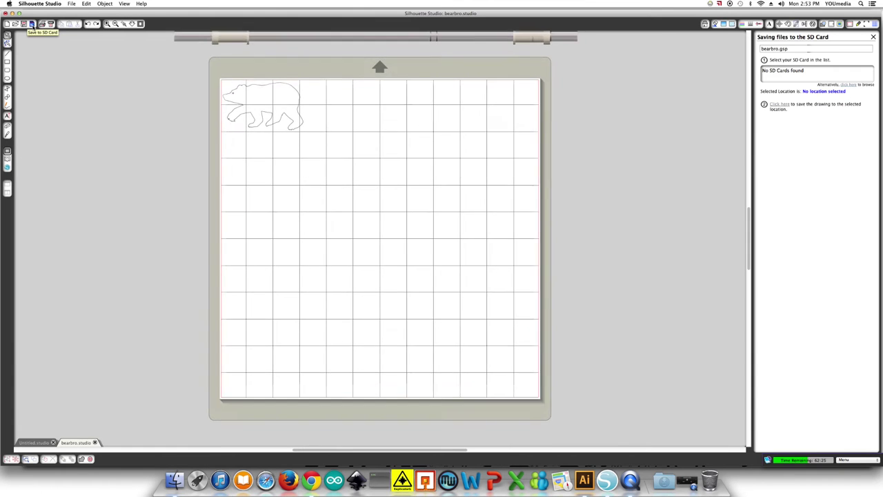
{"action": "left_click", "coordinate": [848, 85]}
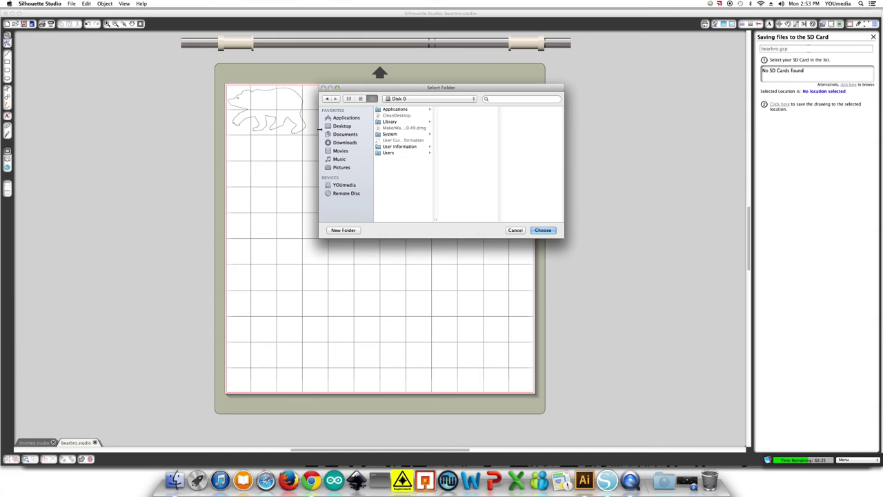
{"action": "left_click", "coordinate": [340, 127]}
{"action": "left_click", "coordinate": [552, 231]}
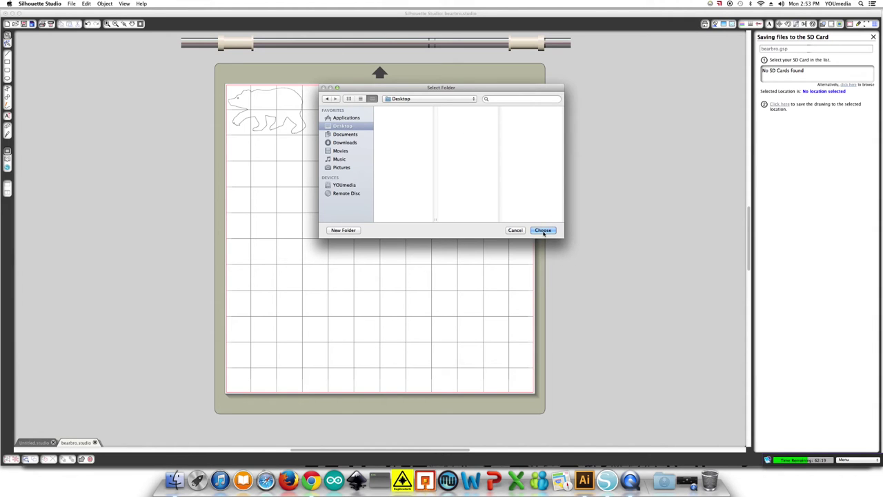
{"action": "left_click", "coordinate": [544, 230]}
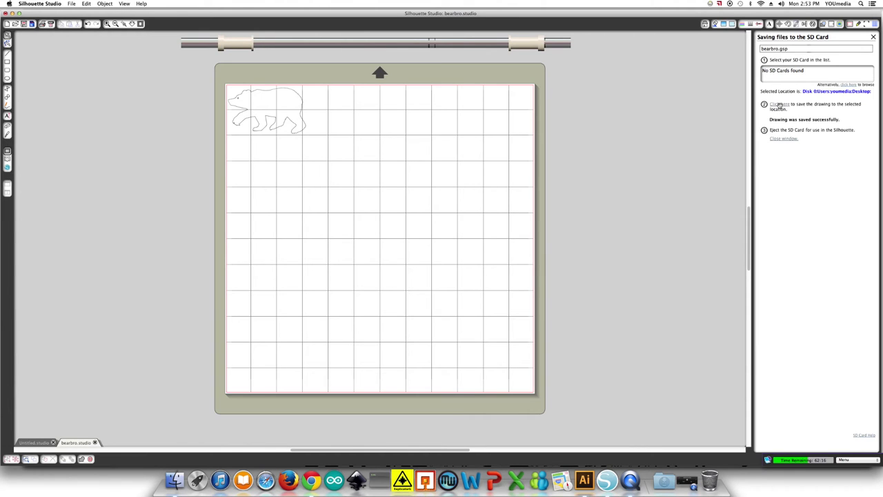
{"action": "left_click", "coordinate": [12, 14]}
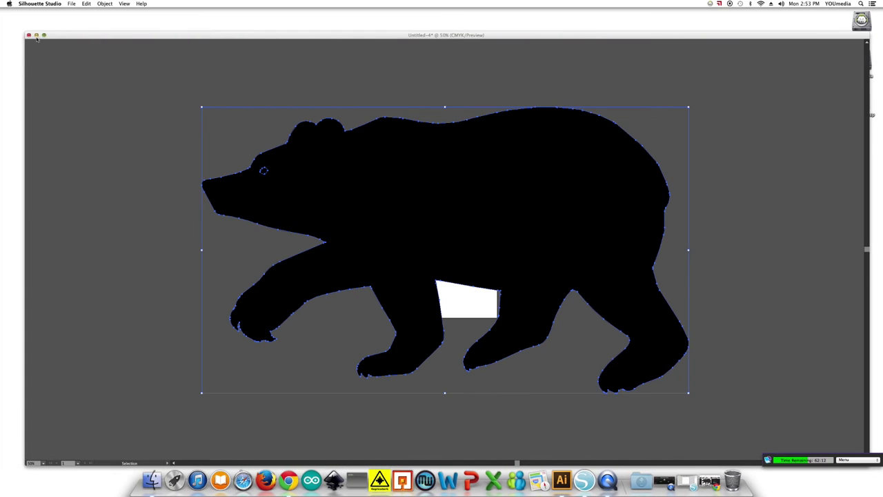
{"action": "left_click", "coordinate": [36, 36]}
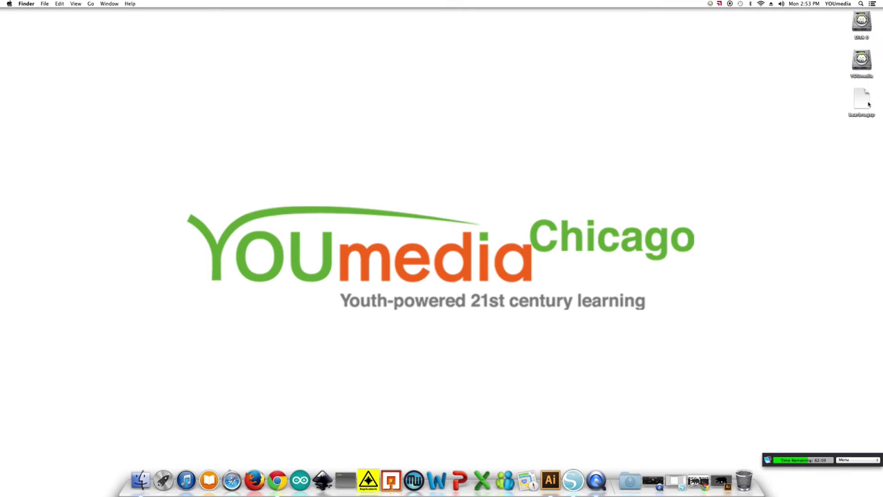